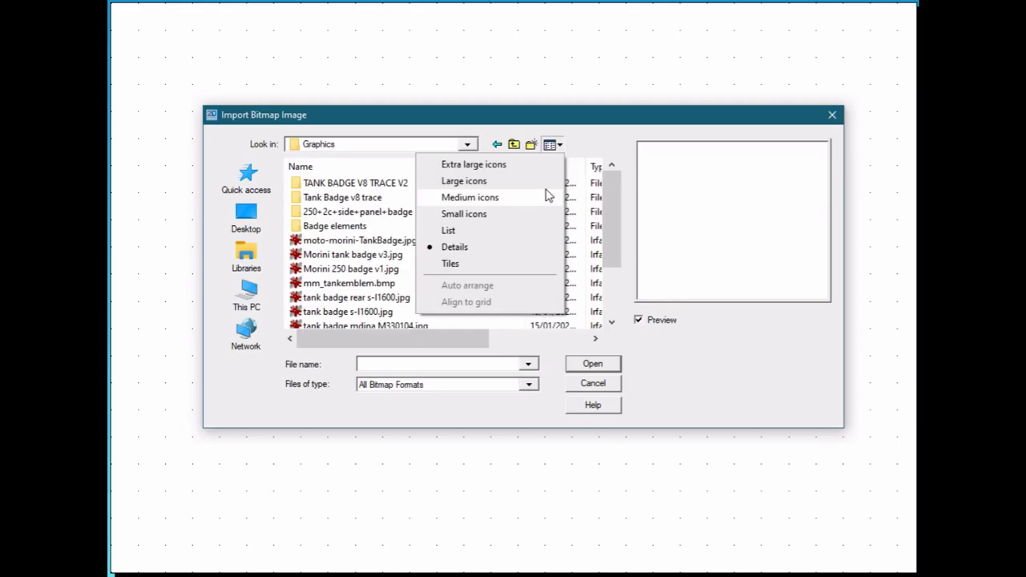
Import the MotoMorini.jpg logo image and place it at 150 mm wide
{"action": "left_click", "coordinate": [545, 183]}
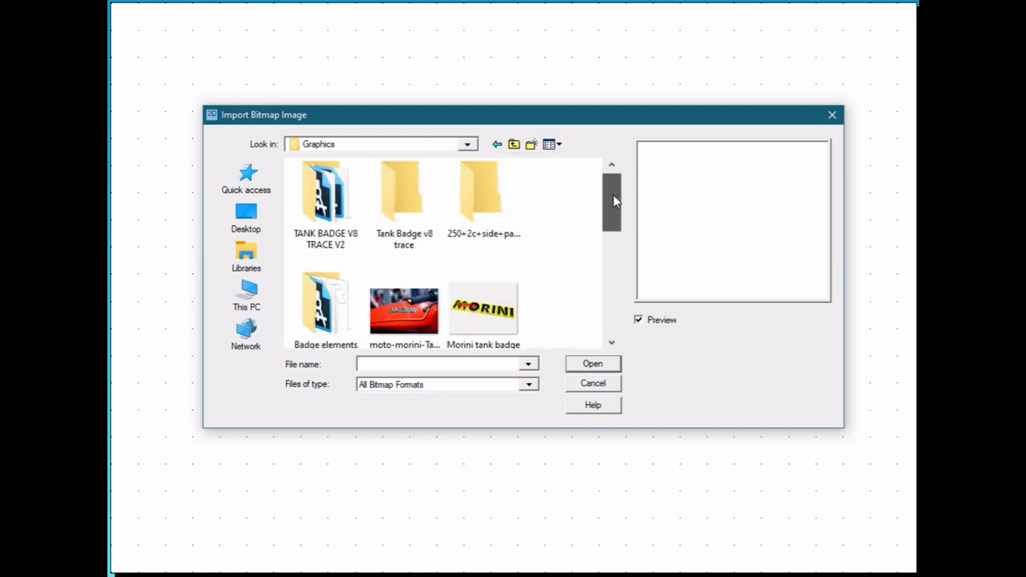
{"action": "left_click_drag", "start_coordinate": [613, 194], "coordinate": [610, 302]}
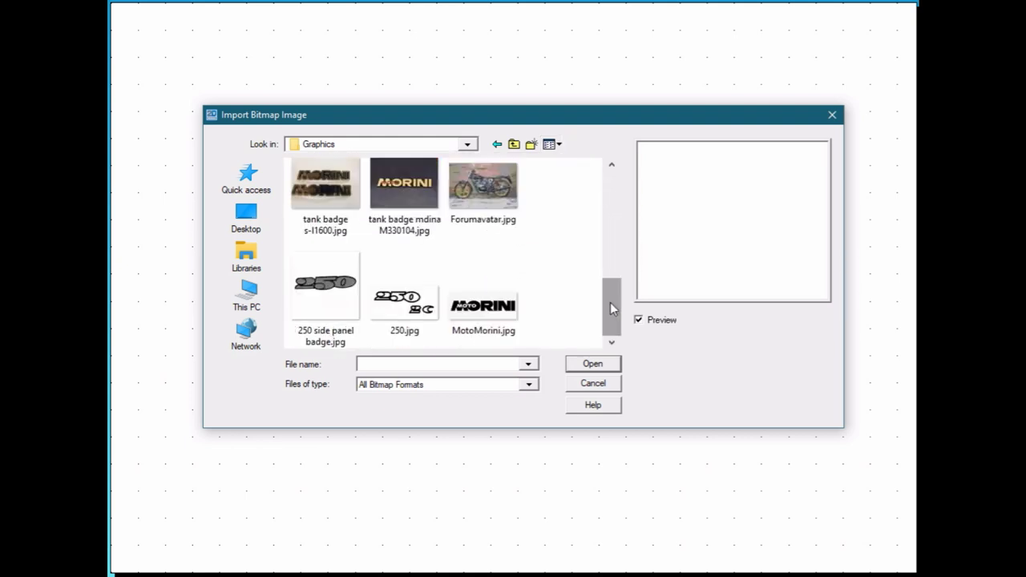
{"action": "left_click", "coordinate": [497, 307]}
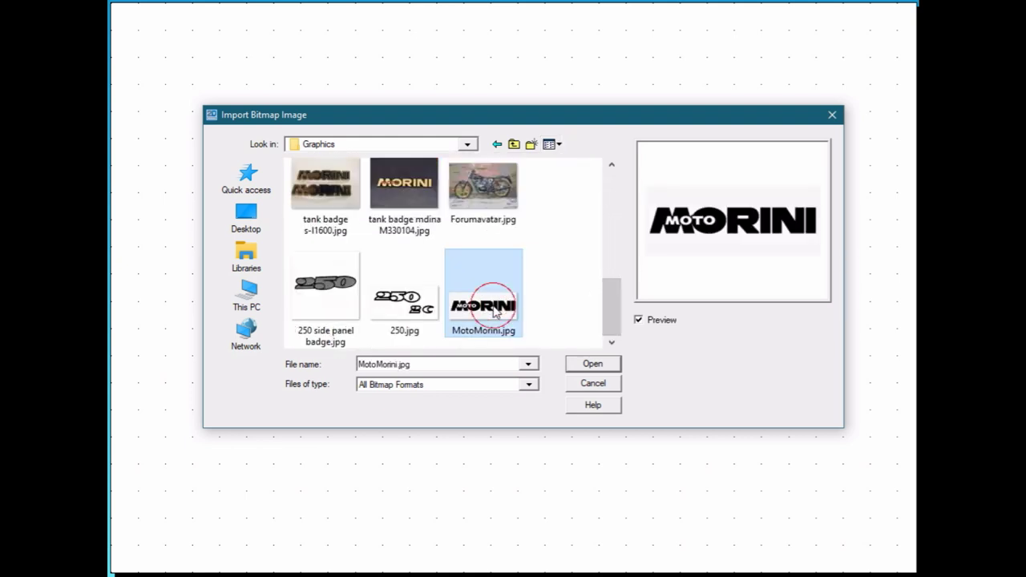
{"action": "left_click", "coordinate": [598, 369]}
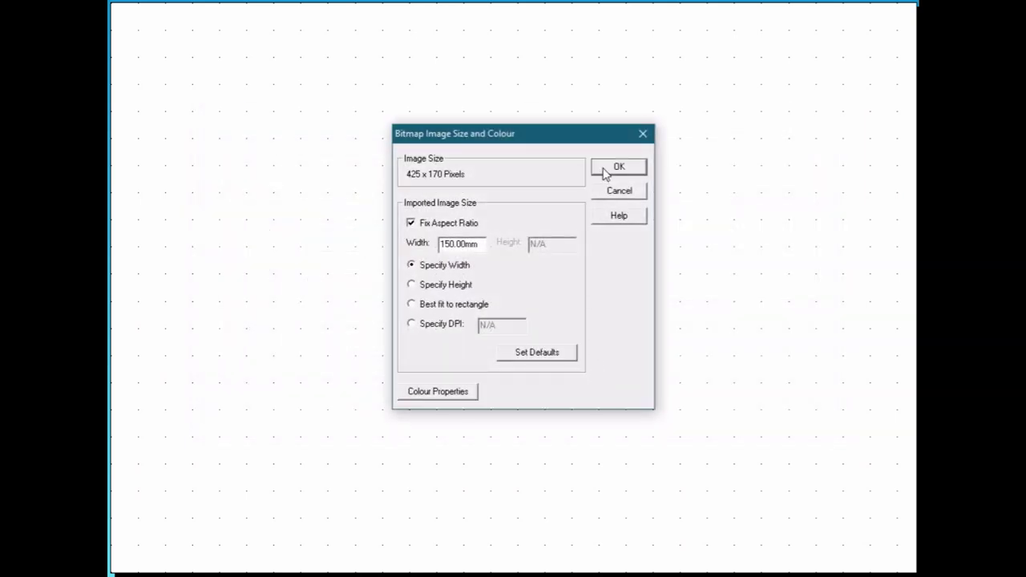
{"action": "left_click", "coordinate": [605, 172]}
{"action": "left_click", "coordinate": [606, 175]}
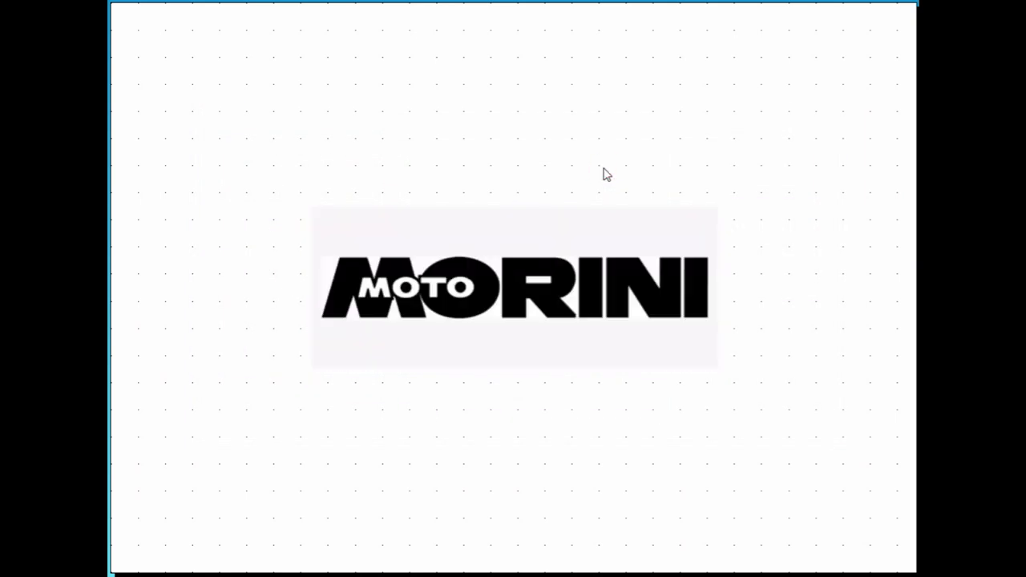
Trace the logo into vectors using only the black colour group, with default vectorisation settings
{"action": "double_click", "coordinate": [492, 286]}
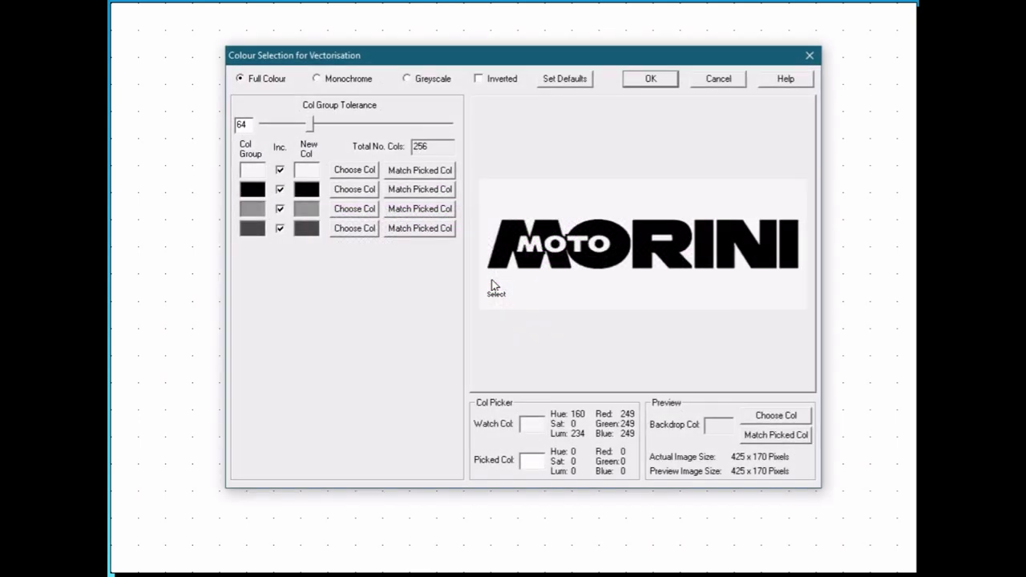
{"action": "left_click", "coordinate": [280, 229]}
{"action": "left_click", "coordinate": [280, 209]}
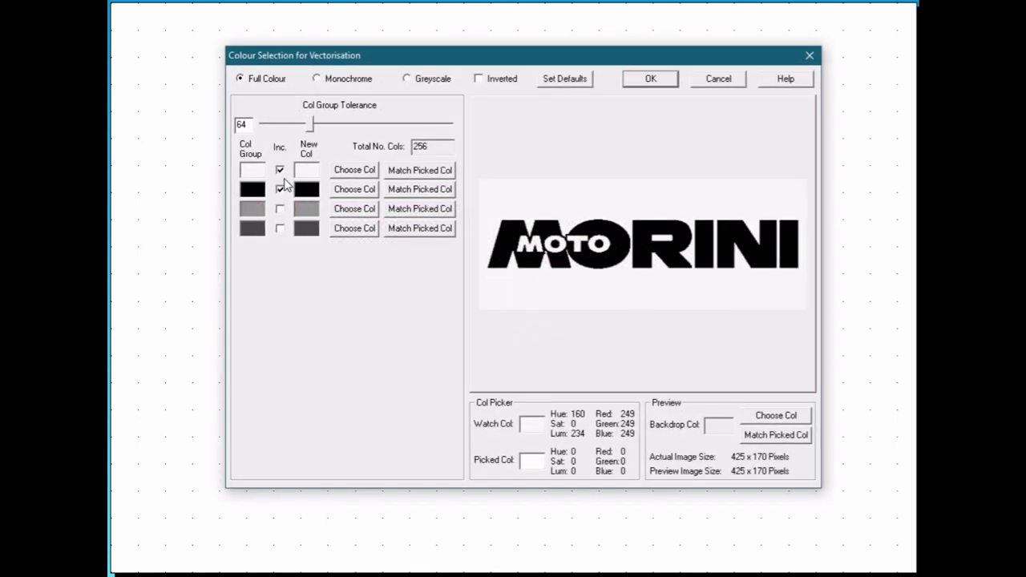
{"action": "left_click", "coordinate": [280, 170]}
{"action": "left_click", "coordinate": [645, 79]}
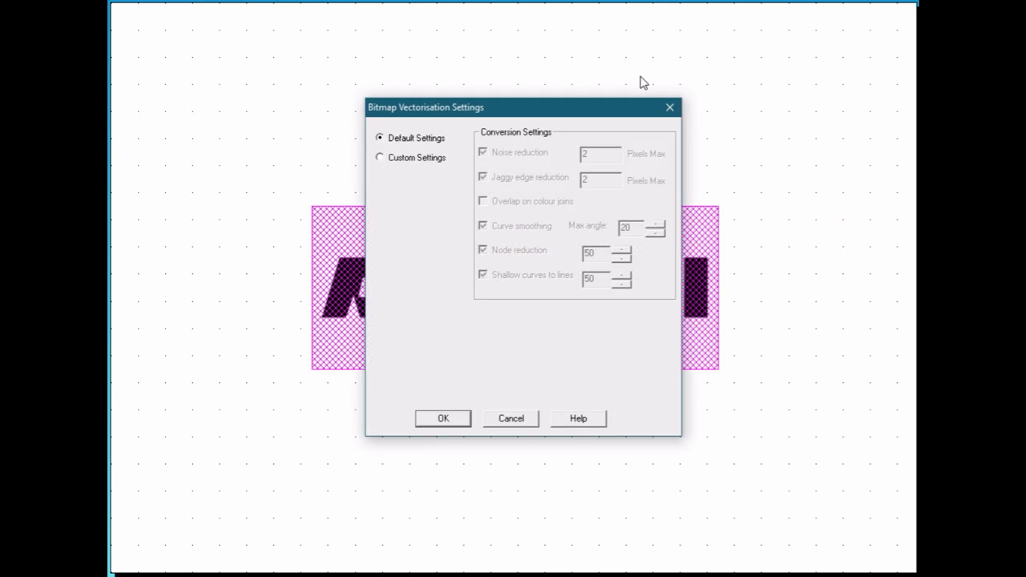
{"action": "left_click", "coordinate": [443, 419]}
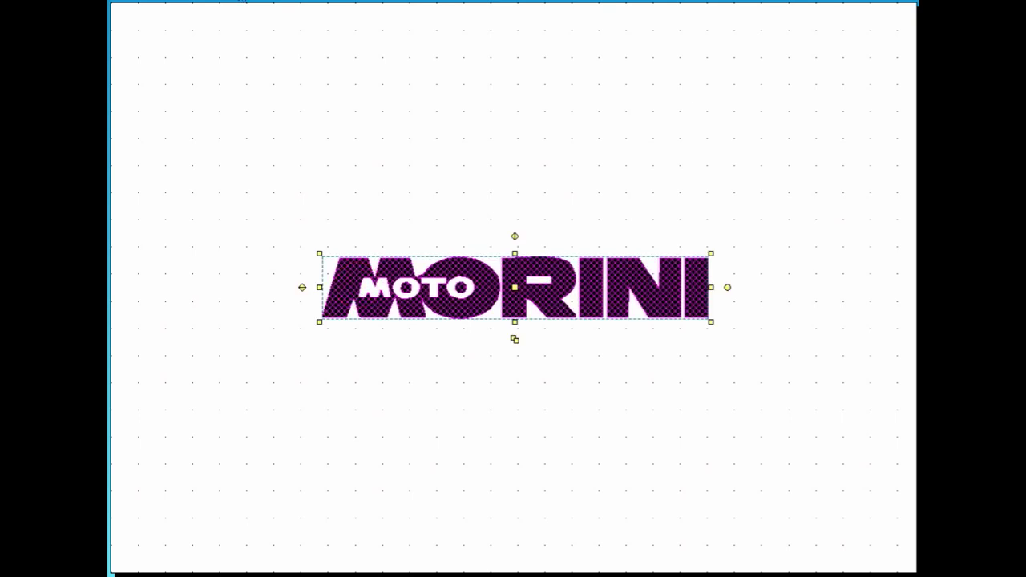
Set the traced logo's fill to No Fill, leaving only outlines, then deselect it
{"action": "key", "text": "ctrl+f"}
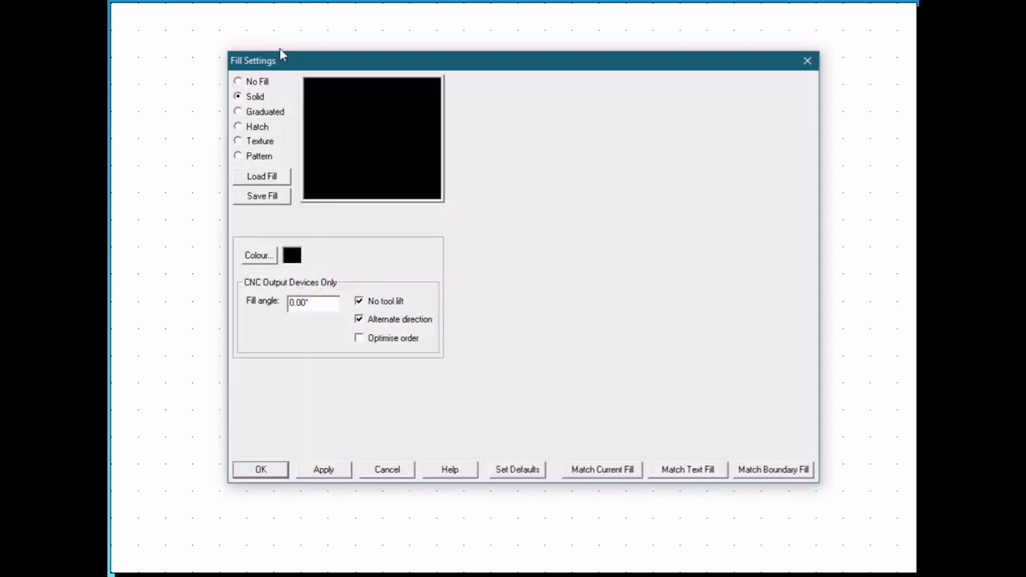
{"action": "left_click", "coordinate": [257, 82]}
{"action": "left_click", "coordinate": [261, 469]}
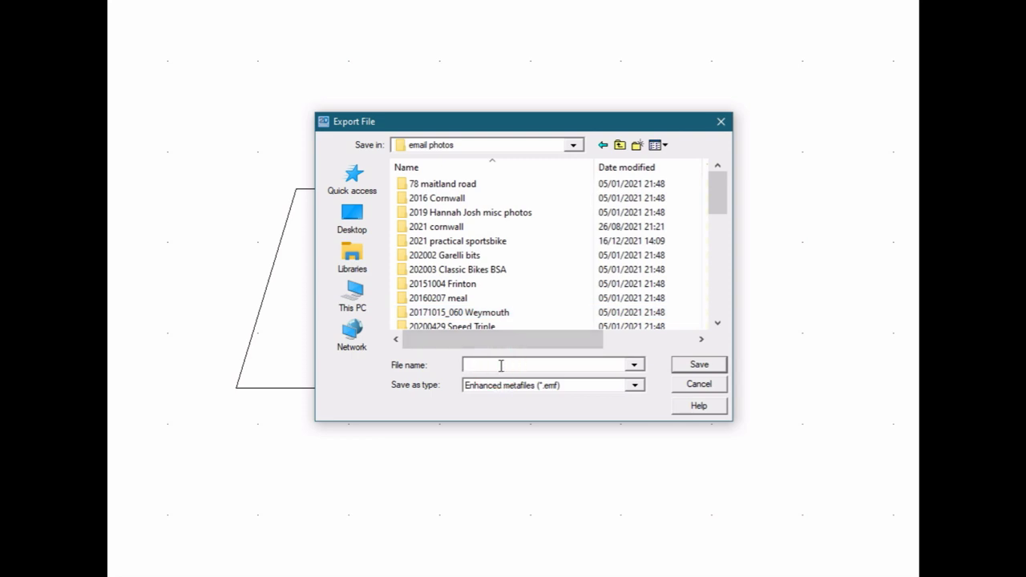
Export the drawing as 'Morini M' in DXF (*.dxf) format to the email photos folder
{"action": "type", "text": "Morini M"}
{"action": "left_click", "coordinate": [572, 387]}
{"action": "left_click", "coordinate": [522, 478]}
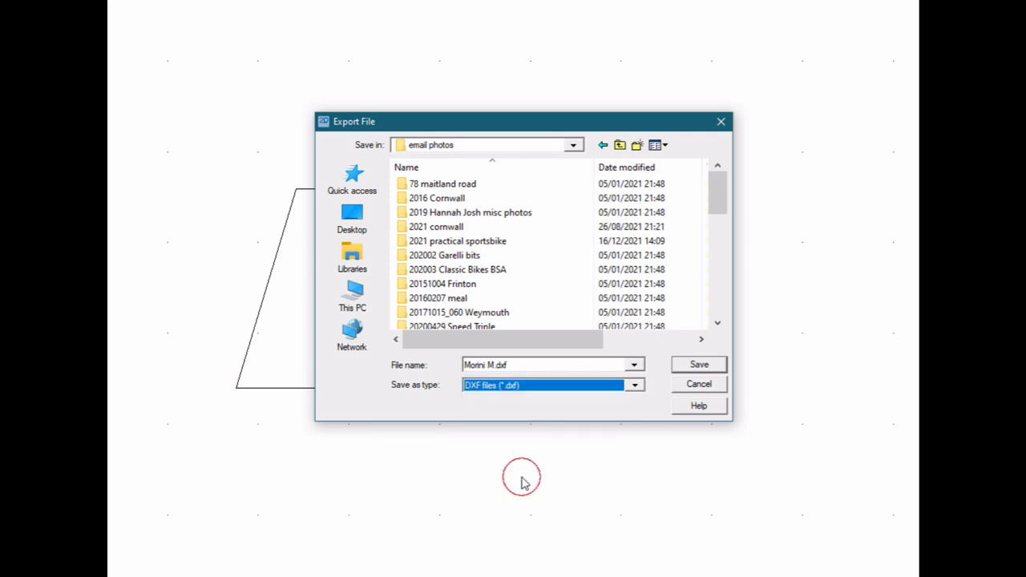
{"action": "left_click", "coordinate": [688, 365]}
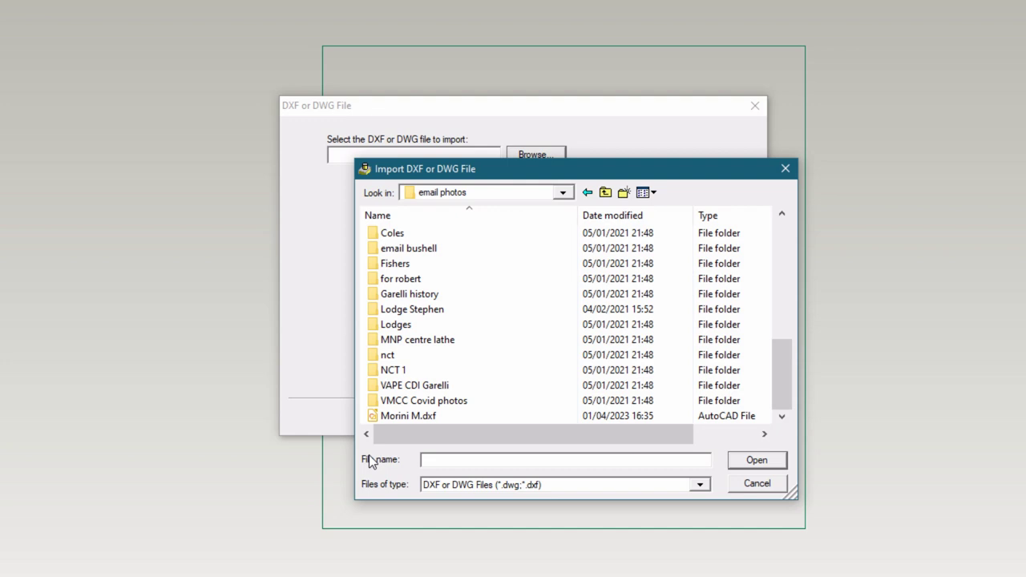
Import Morini M.dxf into the 3D CAD software, bringing in the M outline from Layer_1
{"action": "left_click", "coordinate": [390, 417]}
{"action": "left_click", "coordinate": [752, 458]}
{"action": "left_click", "coordinate": [603, 417]}
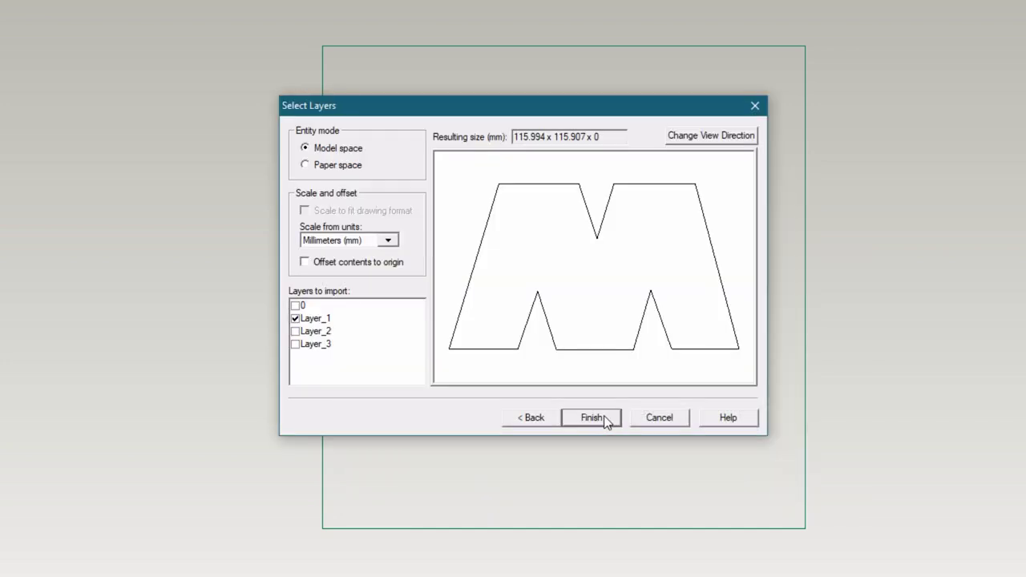
{"action": "left_click", "coordinate": [603, 417]}
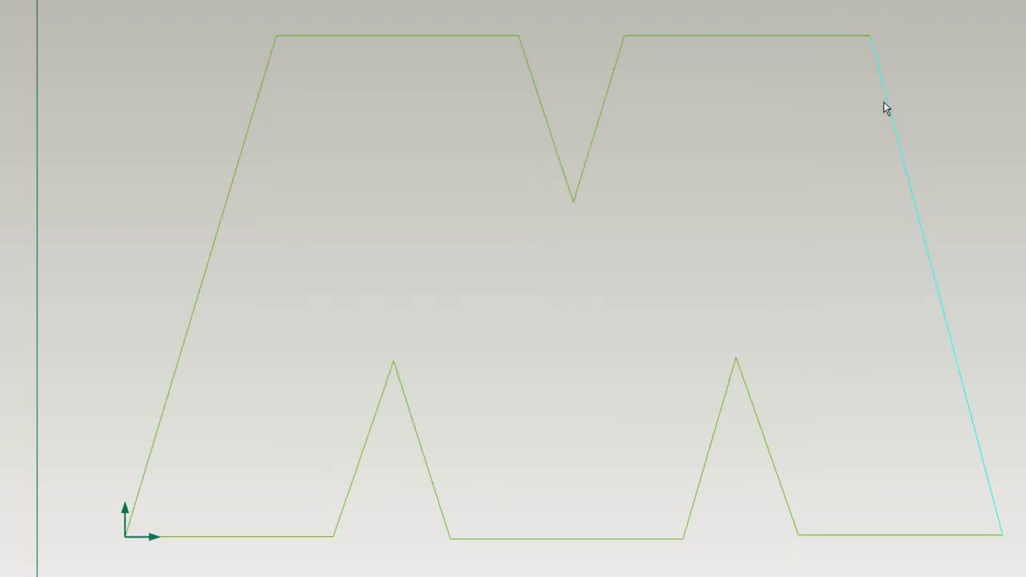
Extrude the whole M outline 3 mm with a 10° taper angle
{"action": "left_click", "coordinate": [297, 532]}
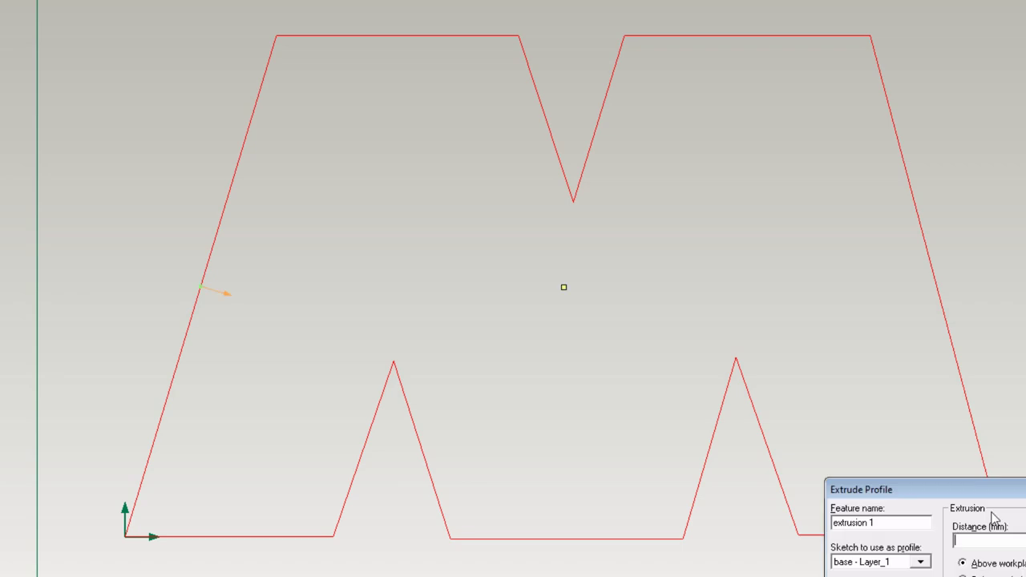
{"action": "left_click_drag", "start_coordinate": [1022, 491], "coordinate": [861, 170]}
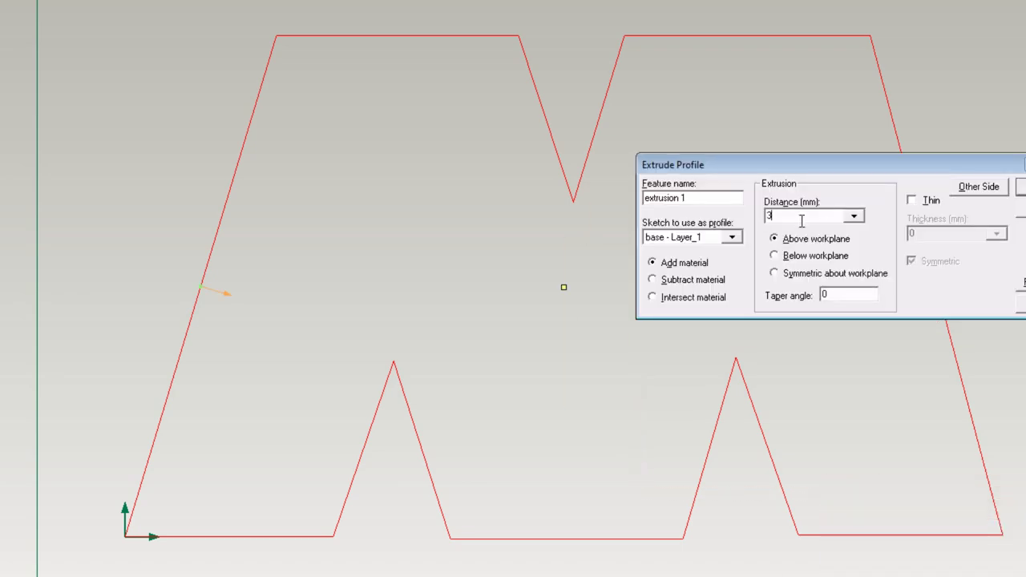
{"action": "left_click_drag", "start_coordinate": [833, 164], "coordinate": [996, 8]}
{"action": "left_click", "coordinate": [986, 143]}
{"action": "type", "text": "10"}
{"action": "key", "text": "Return"}
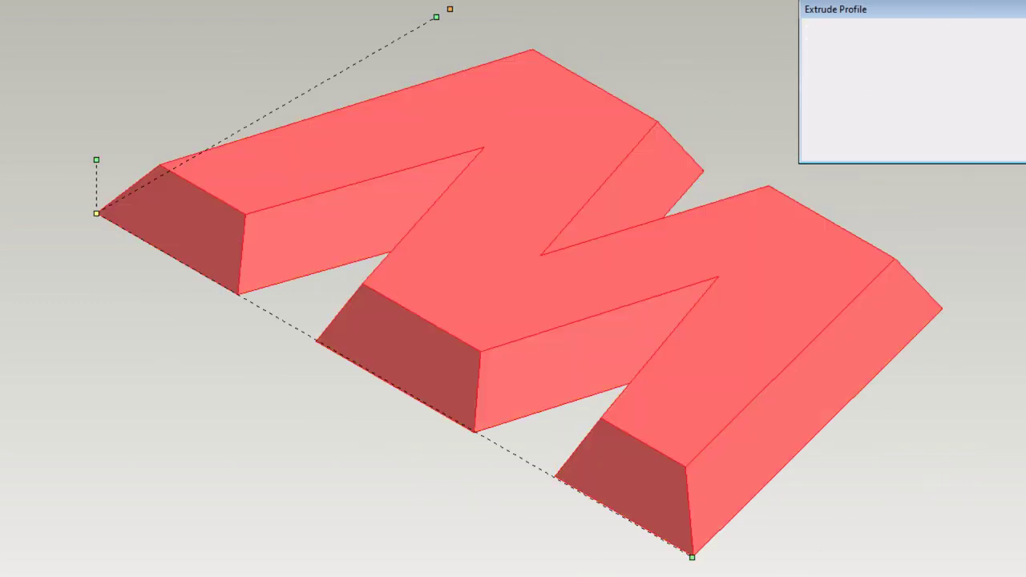
Create a sketch named M on the letter's top face, picking the face edges including the right leg's inner edge
{"action": "right_click", "coordinate": [810, 214]}
{"action": "left_click", "coordinate": [850, 233]}
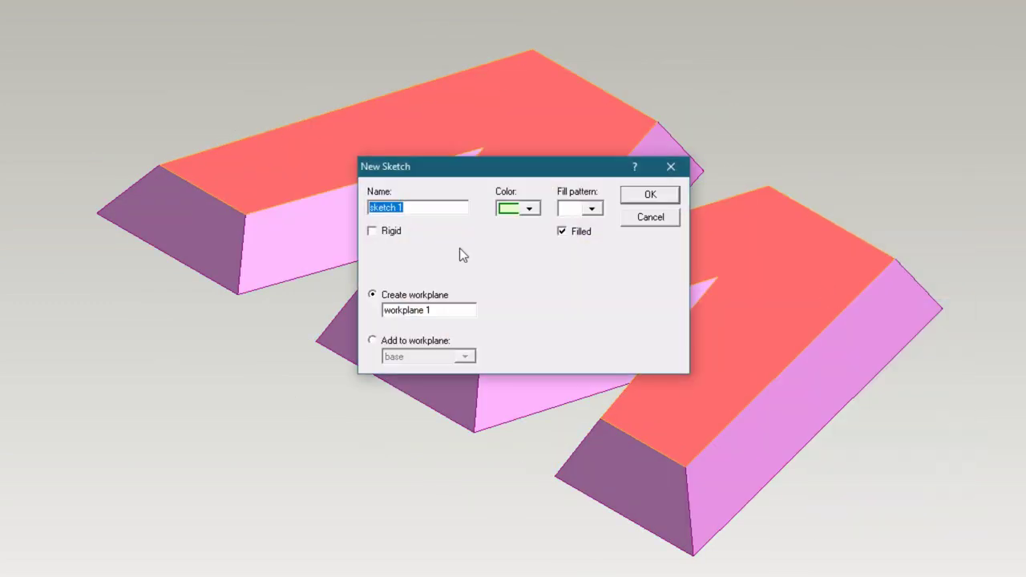
{"action": "type", "text": "M"}
{"action": "key", "text": "Return"}
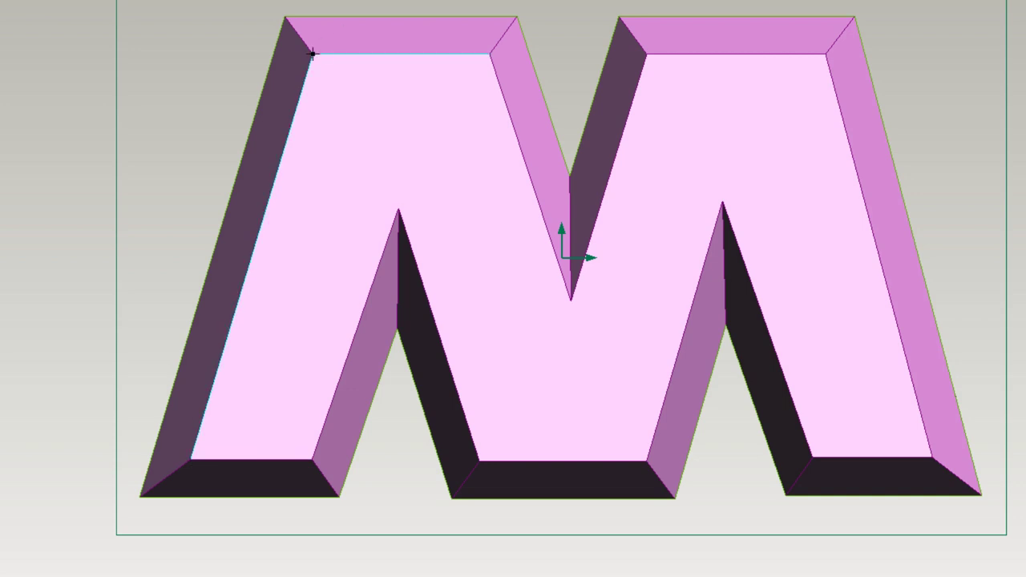
{"action": "left_click", "coordinate": [313, 461]}
{"action": "key", "text": "Escape"}
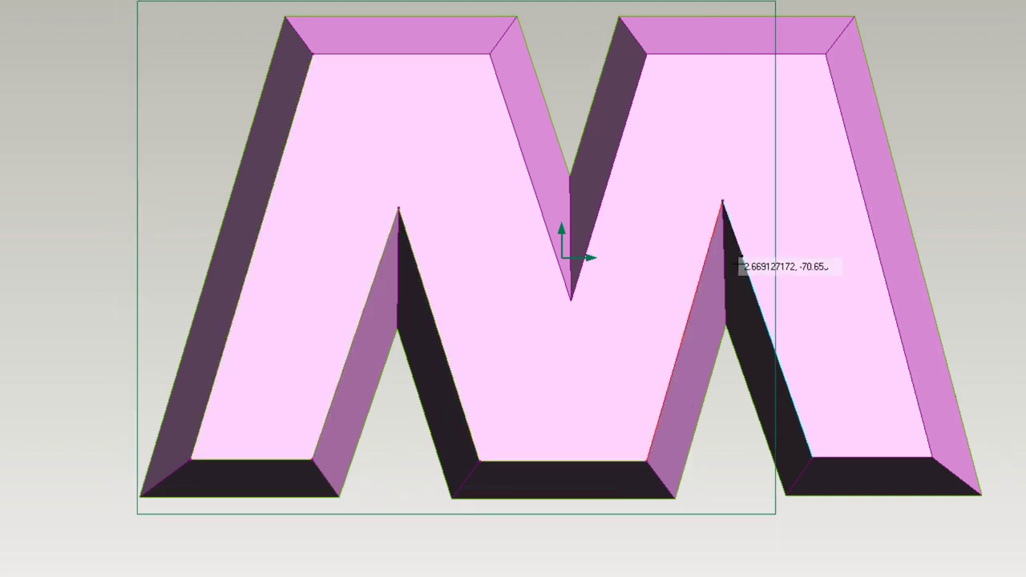
{"action": "left_click", "coordinate": [930, 457]}
{"action": "left_click", "coordinate": [826, 54]}
{"action": "key", "text": "Escape"}
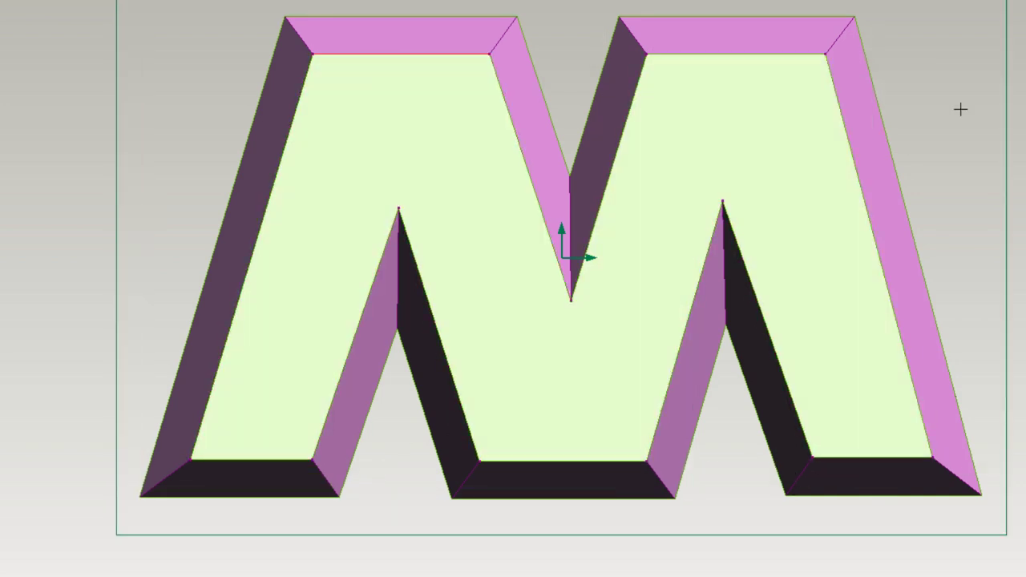
Set the sketch's extrusion to 1 mm, symmetric about the sketch plane, as a thin wall
{"action": "left_click", "coordinate": [972, 119]}
{"action": "left_click_drag", "start_coordinate": [850, 9], "coordinate": [77, 410]}
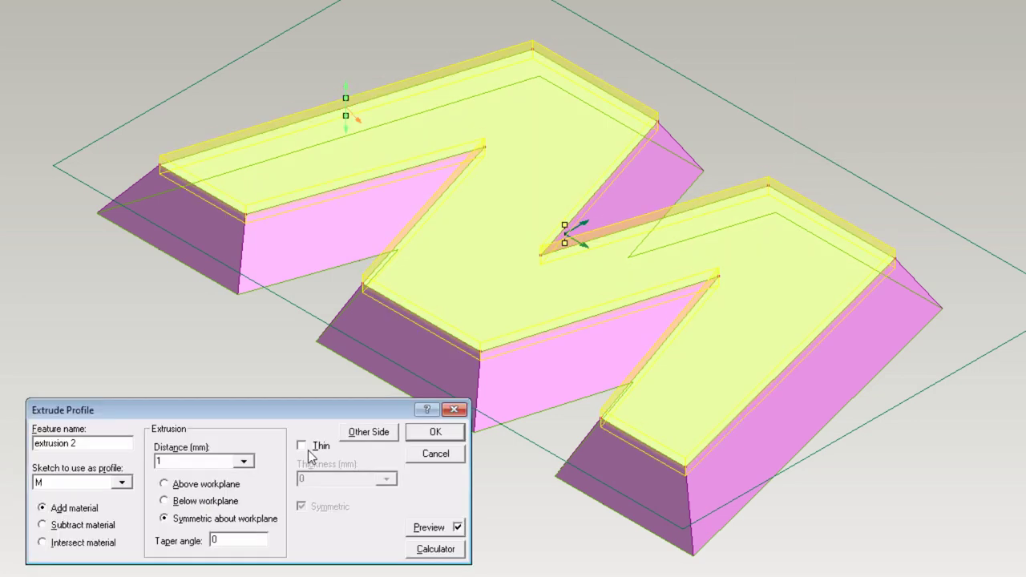
{"action": "left_click", "coordinate": [303, 446]}
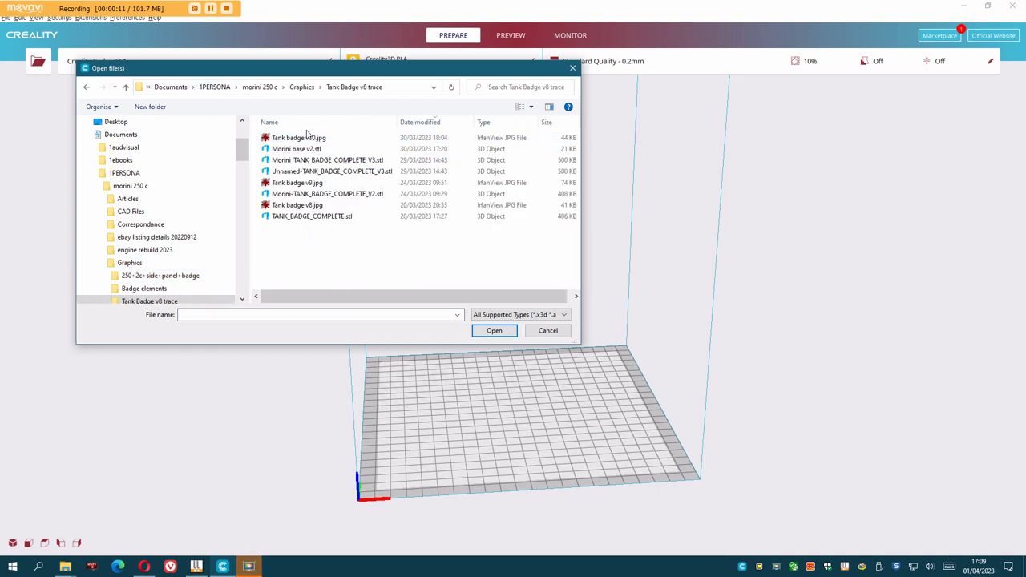
Load TANK_BADGE_COMPLETE.stl from the Tank Badge v8 trace folder onto the bed and slice it
{"action": "left_click", "coordinate": [114, 301]}
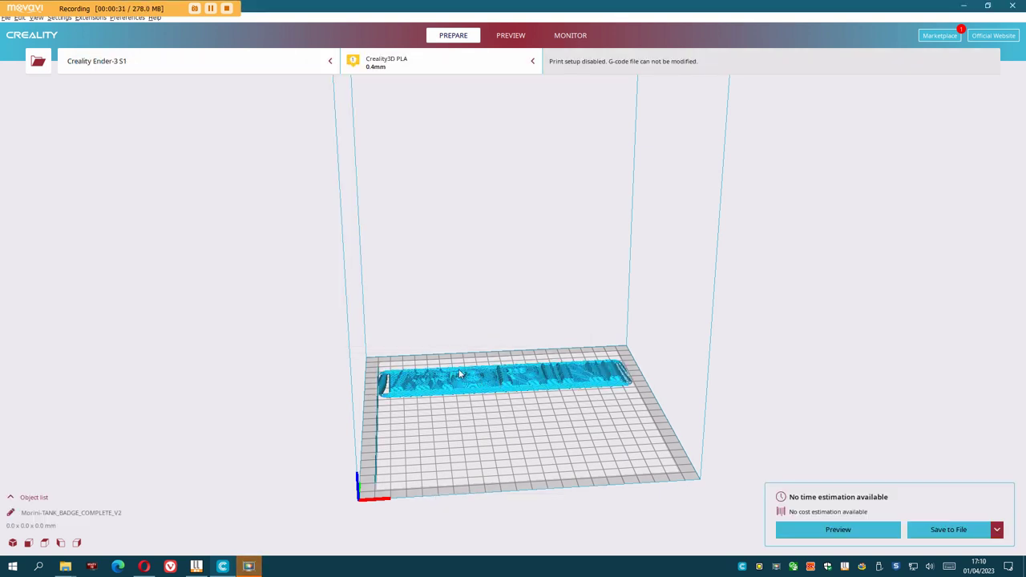
{"action": "left_click", "coordinate": [38, 62]}
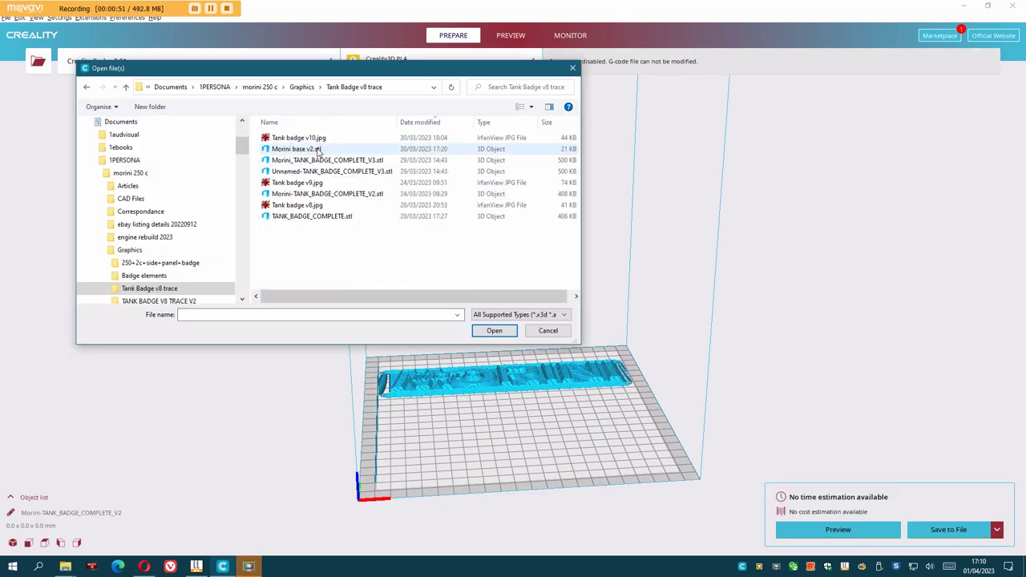
{"action": "left_click", "coordinate": [312, 137]}
{"action": "left_click", "coordinate": [494, 330]}
{"action": "left_click", "coordinate": [883, 529]}
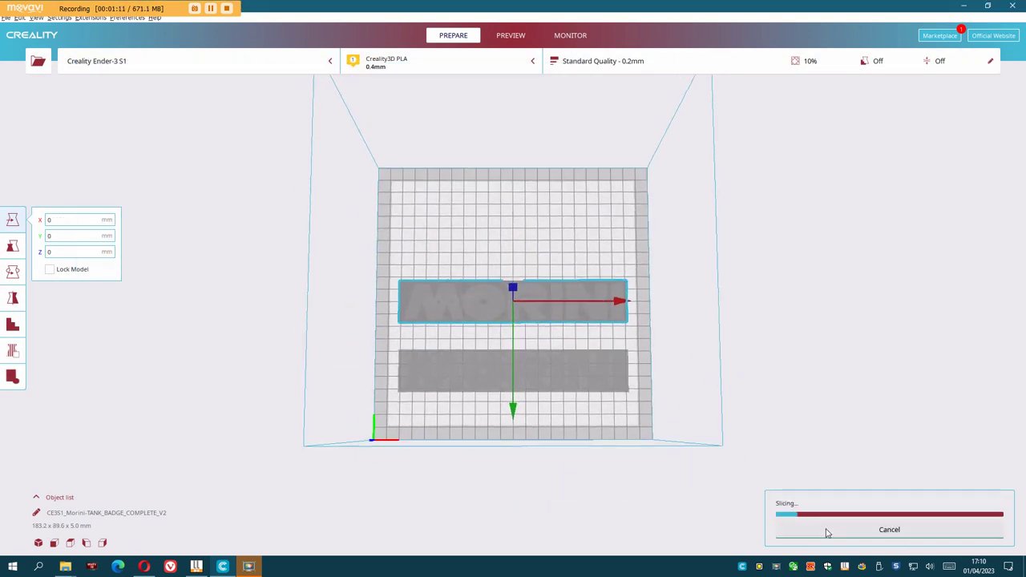